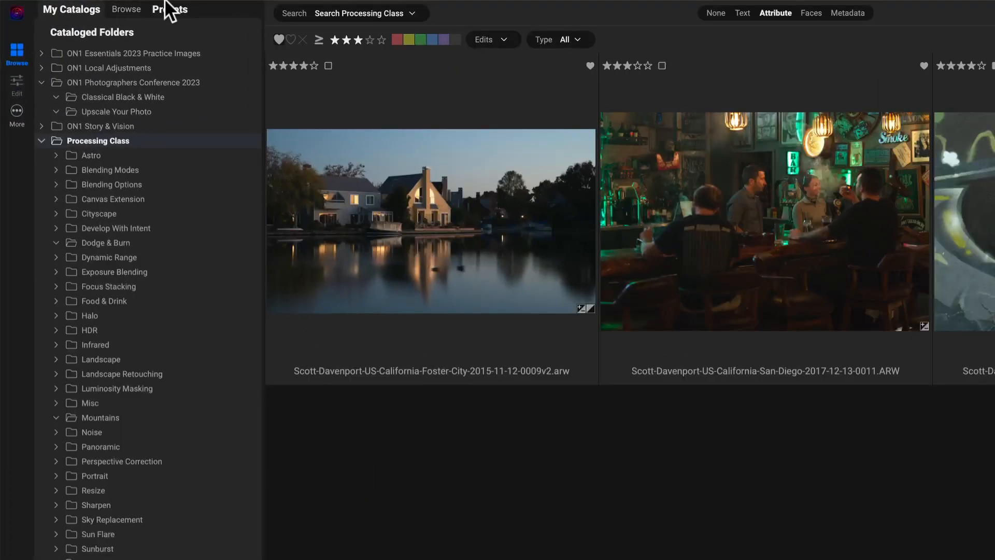
Open the Brilliance AI preferences and choose Auto as the White Balance Default.
left_click(97, 7)
left_click(115, 55)
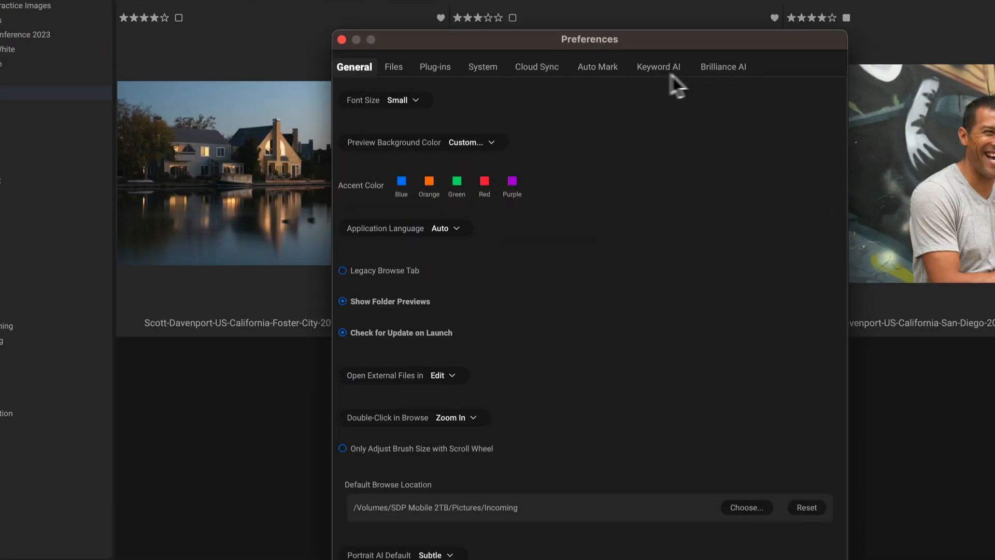
left_click(719, 64)
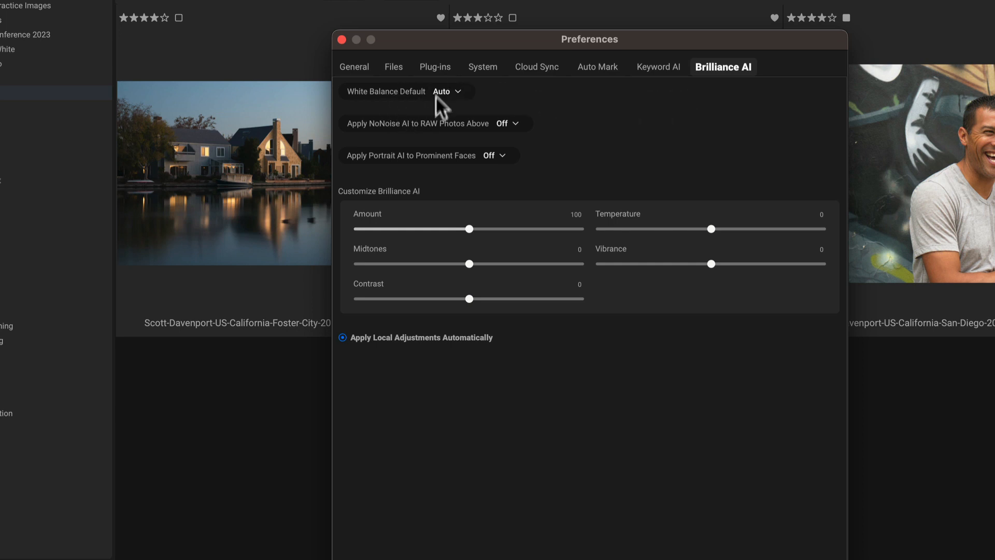
left_click(458, 92)
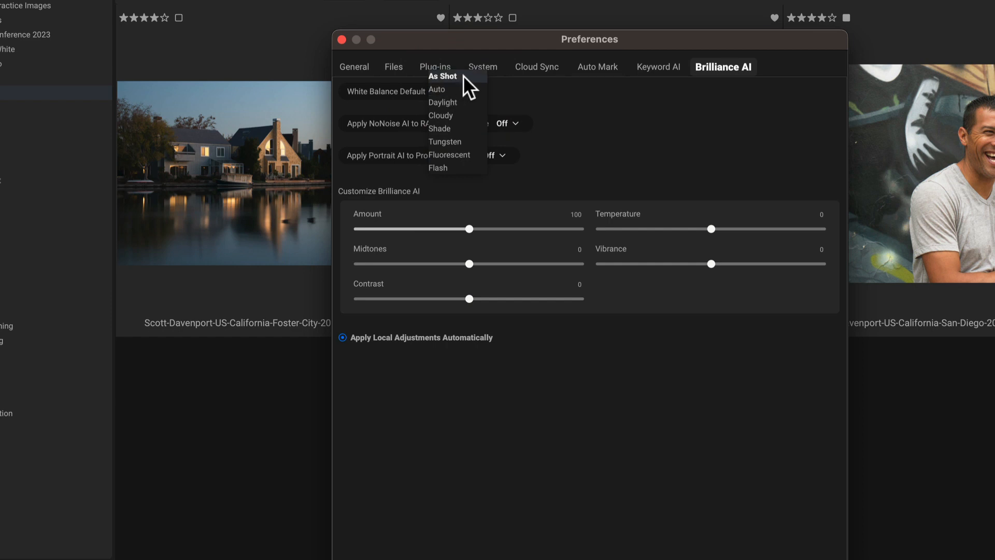
left_click(469, 87)
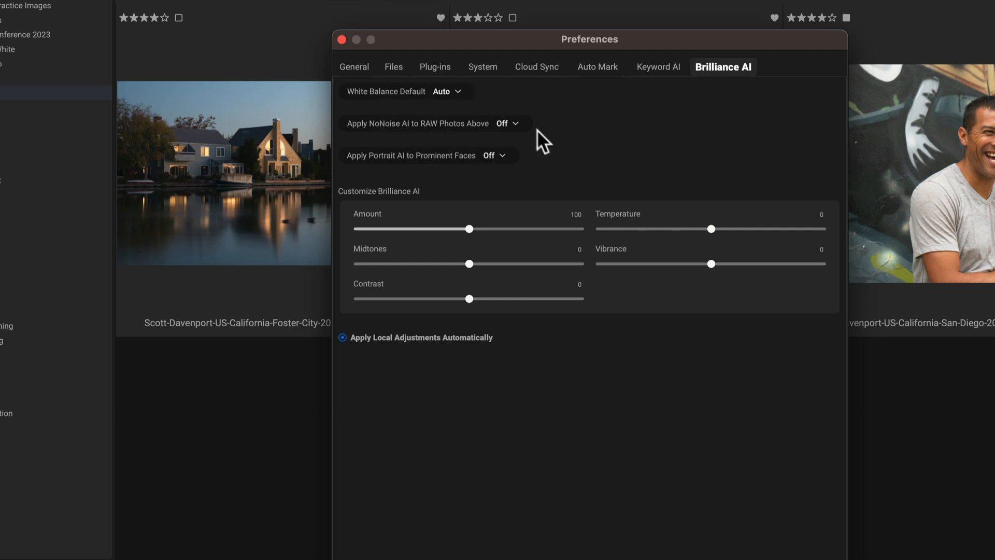
Set NoNoise AI to apply to RAW photos above 1600, turn on Portrait AI for prominent faces, and confirm the preferences.
left_click(517, 122)
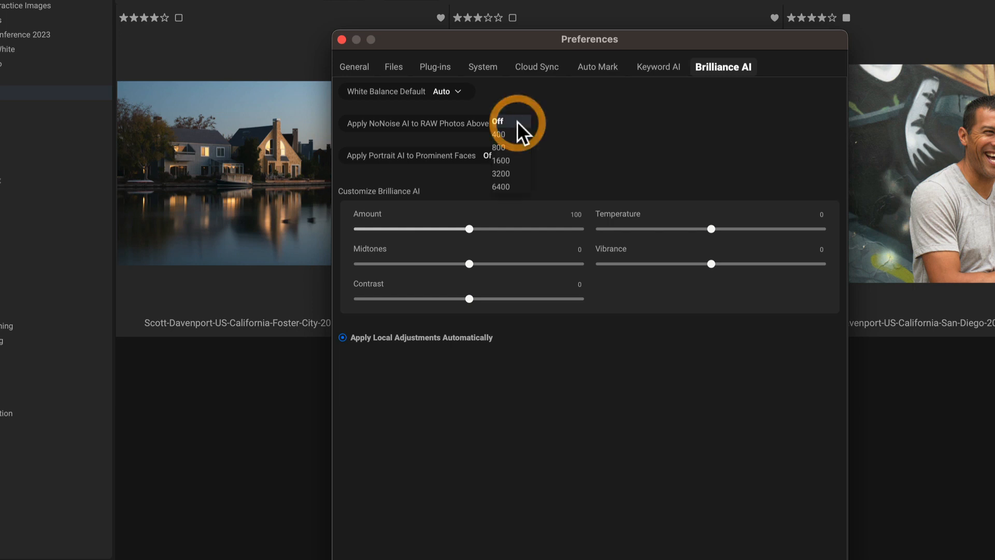
left_click(525, 159)
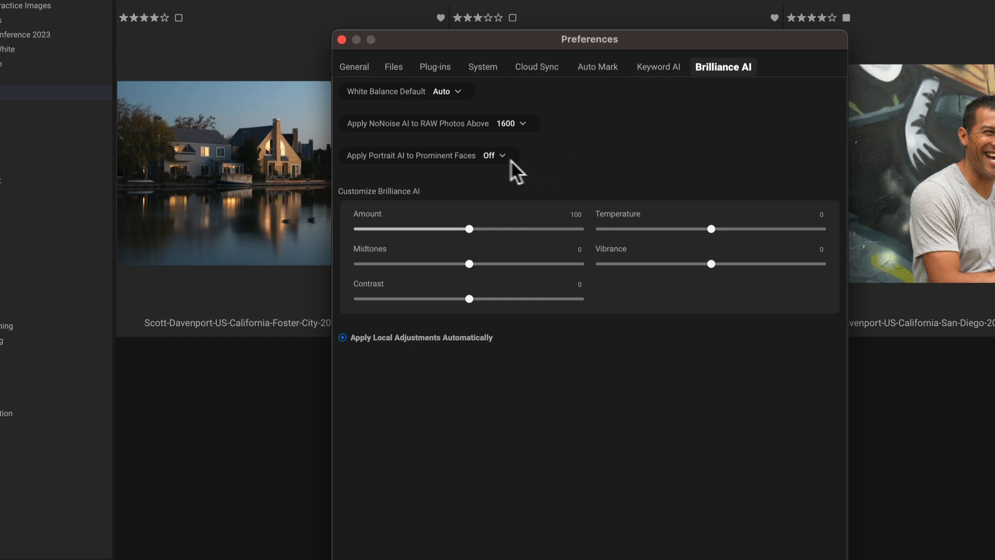
left_click(498, 142)
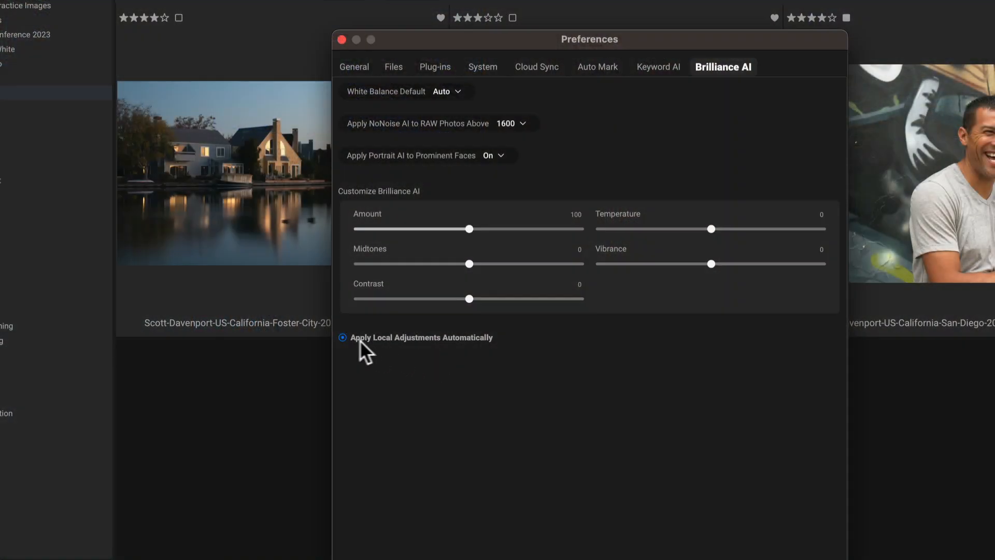
left_click(342, 338)
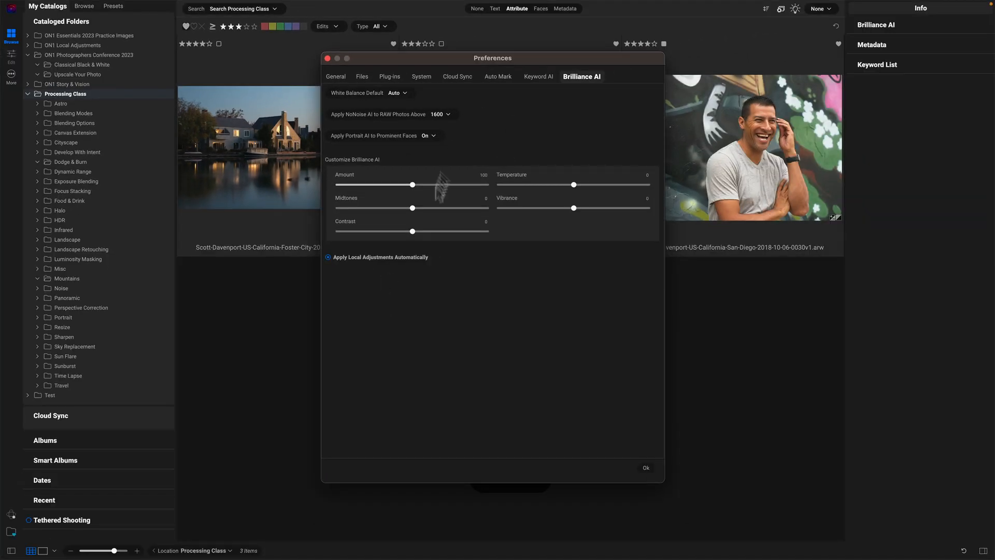
left_click(646, 467)
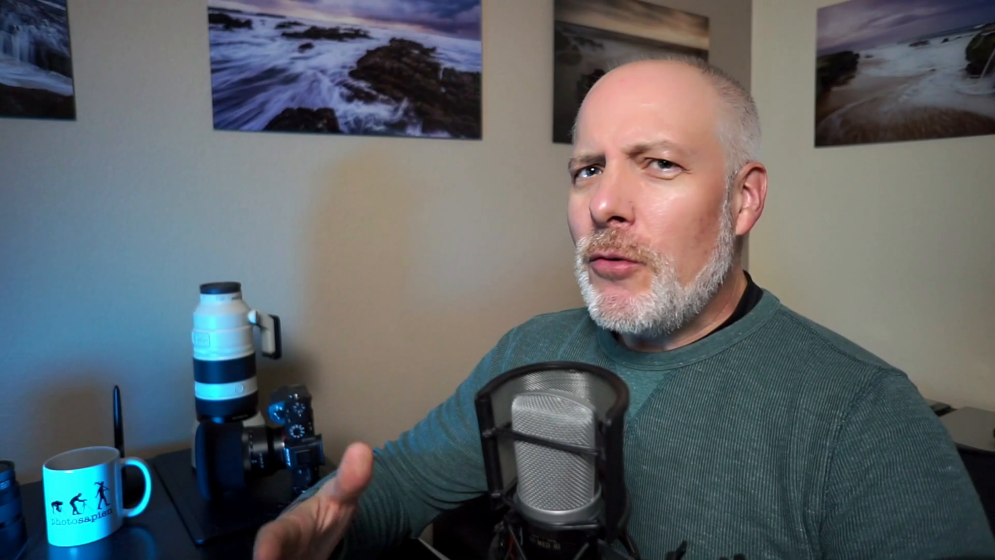
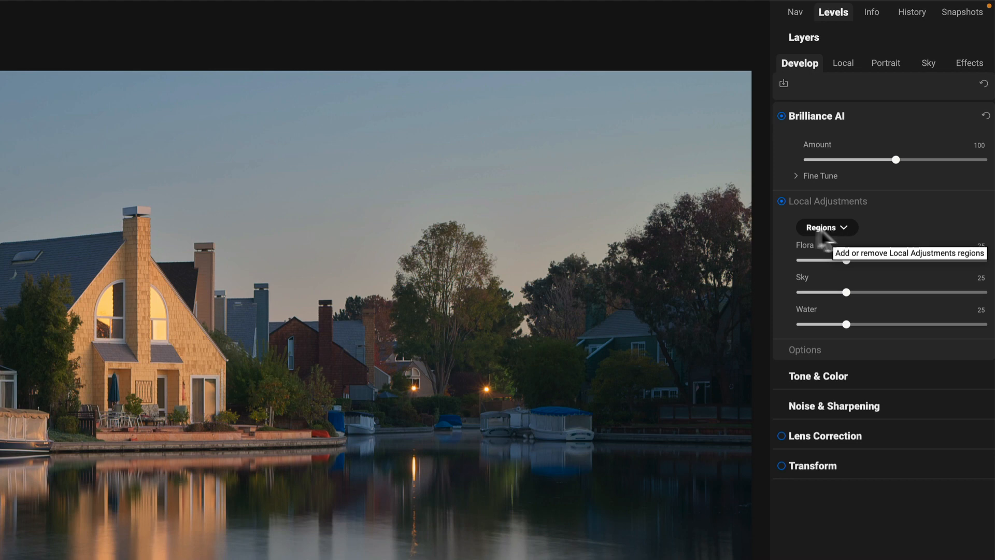
Examine the Tone, Structure and Color settings applied to the waterfront house photo, and return to its Brilliance AI controls.
left_click(863, 378)
left_click(826, 188)
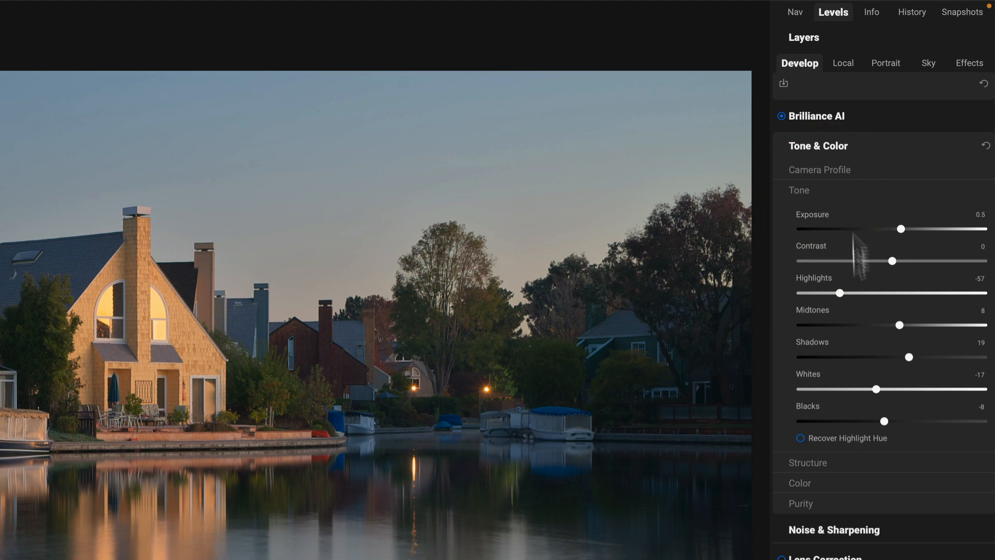
left_click(844, 189)
left_click(838, 213)
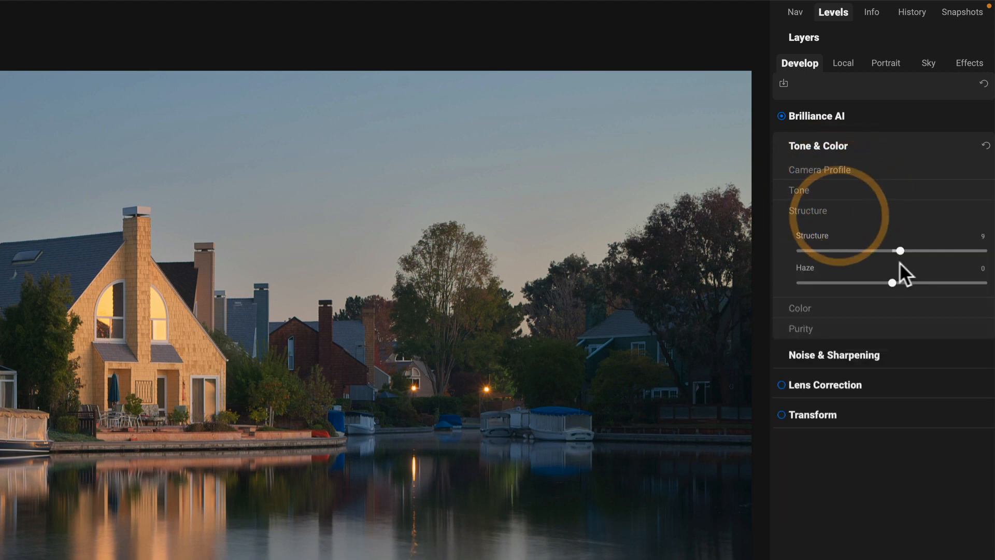
left_click(843, 209)
left_click(832, 232)
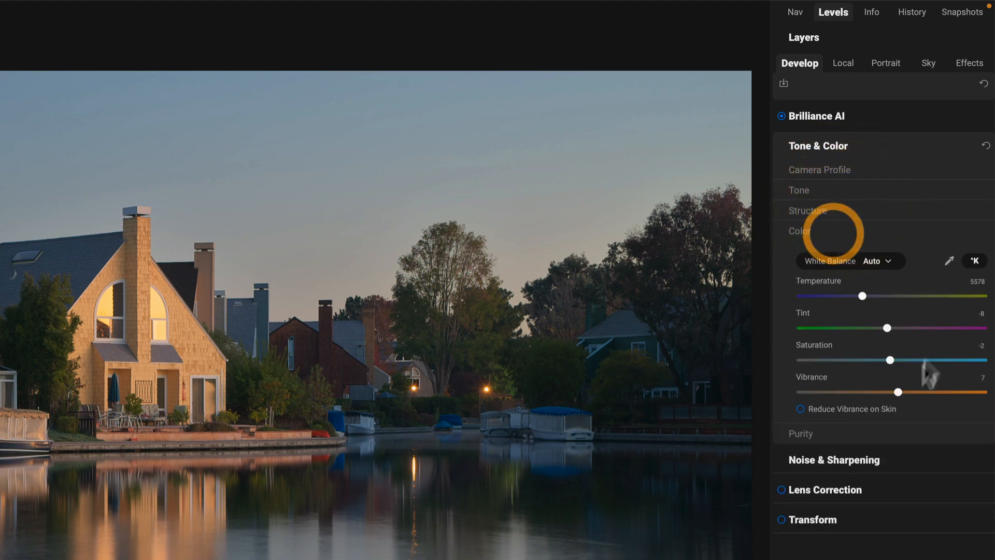
left_click(847, 231)
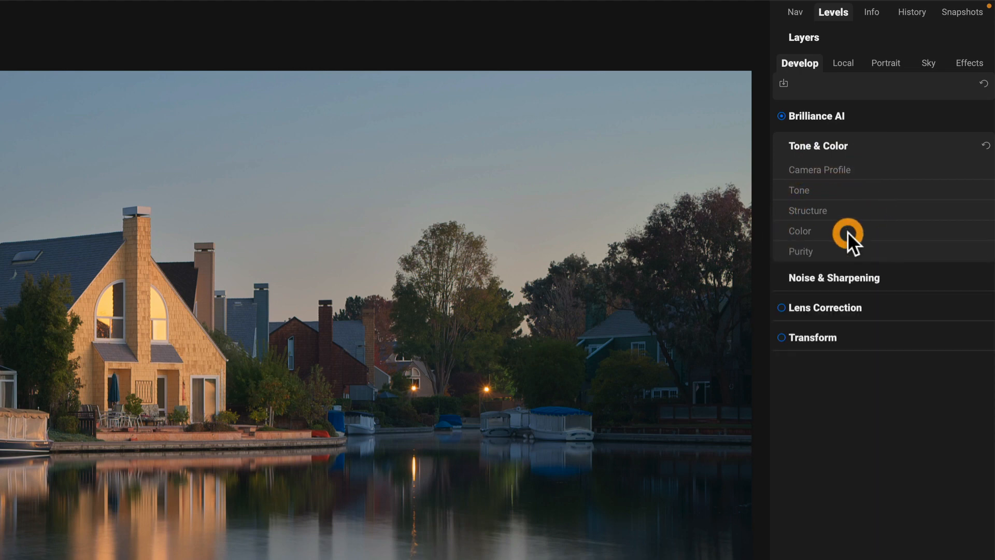
left_click(861, 121)
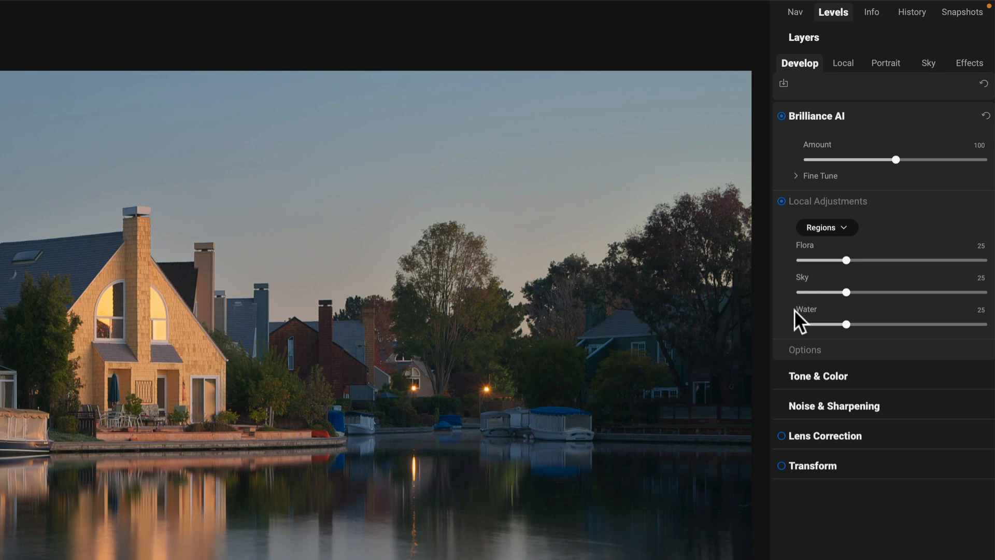
Inspect the Brilliance AI local adjustments for Flora and Sky, and return to the Develop settings.
left_click(842, 62)
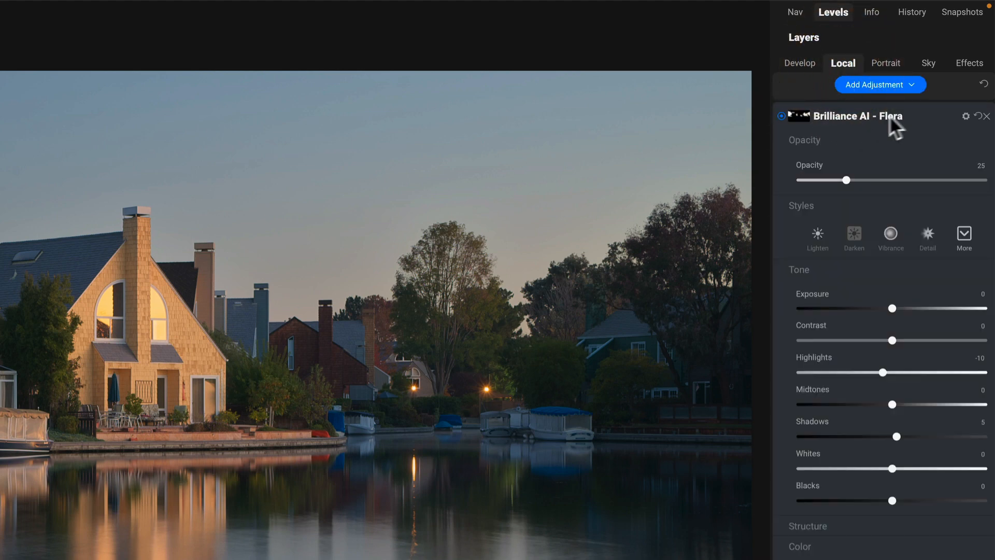
left_click(910, 114)
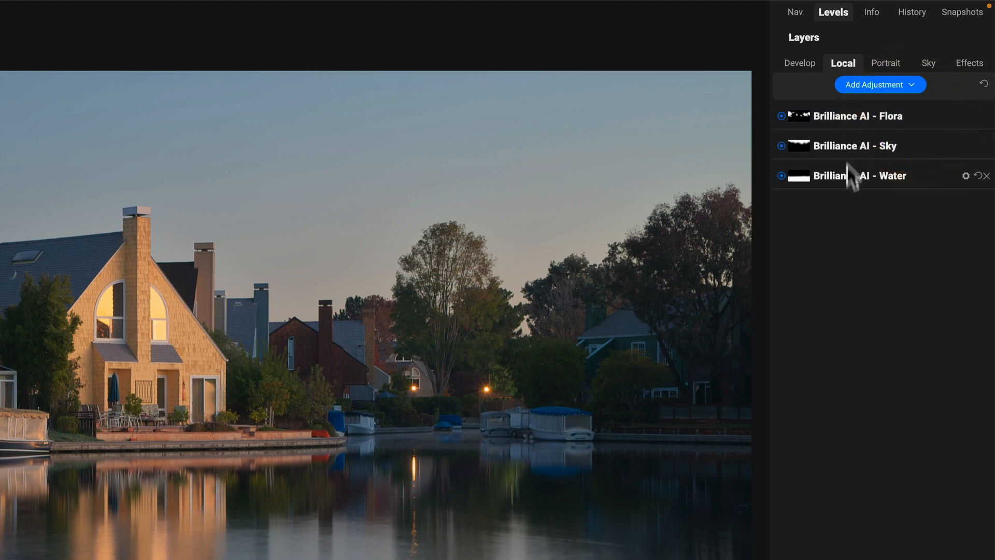
left_click(915, 114)
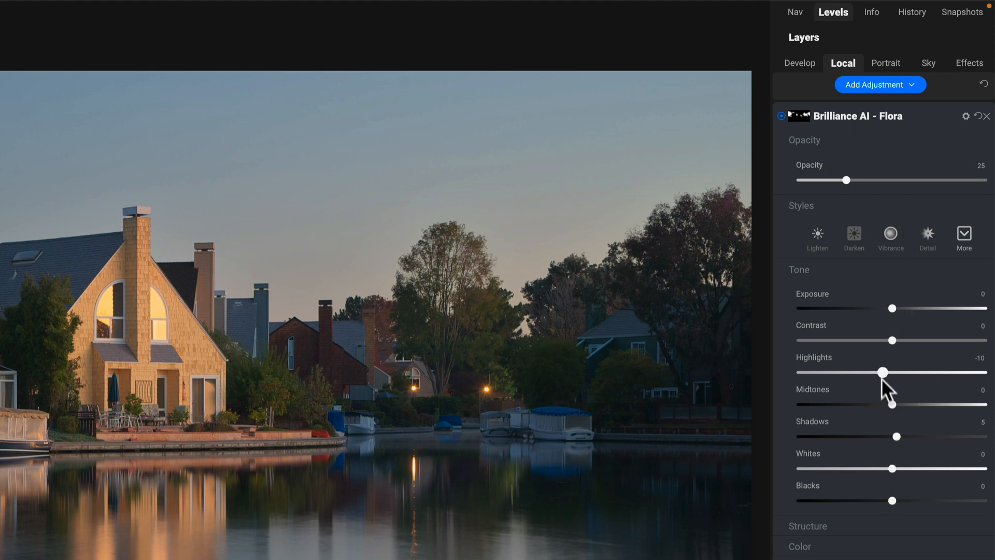
left_click(916, 114)
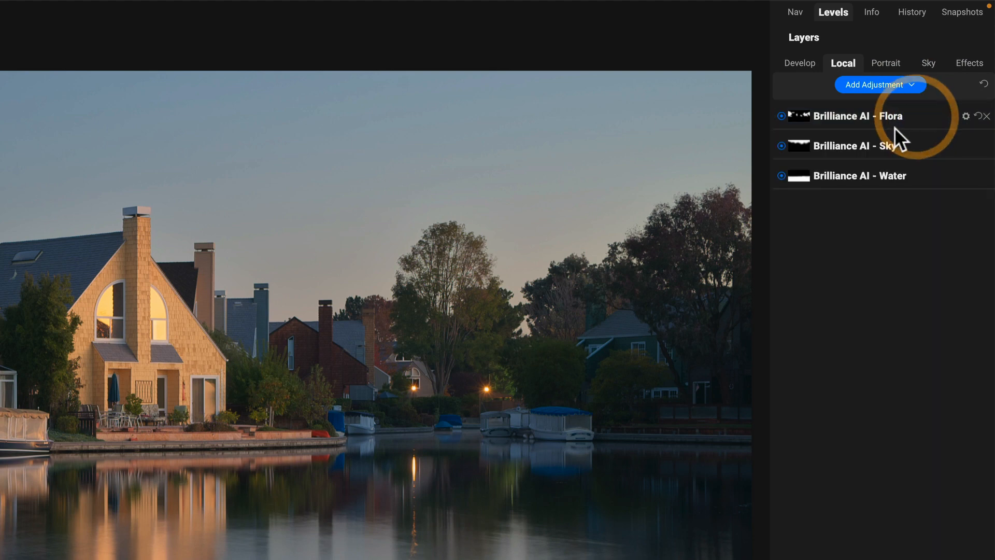
left_click(912, 144)
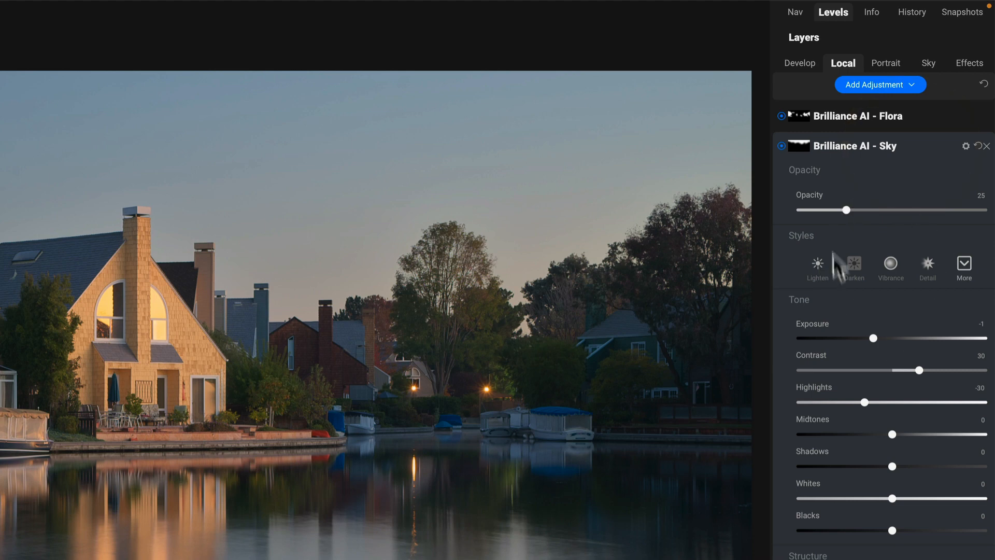
left_click(912, 143)
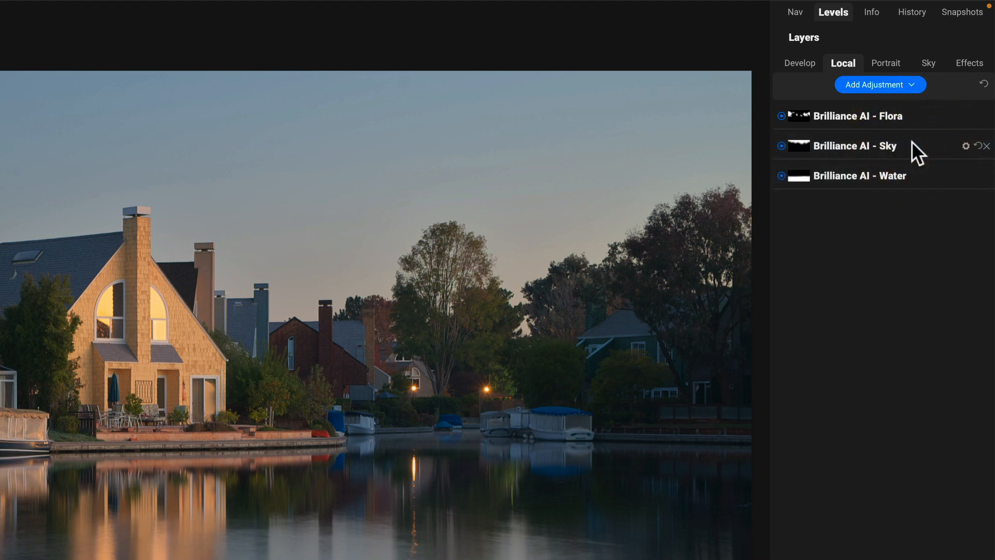
left_click(799, 63)
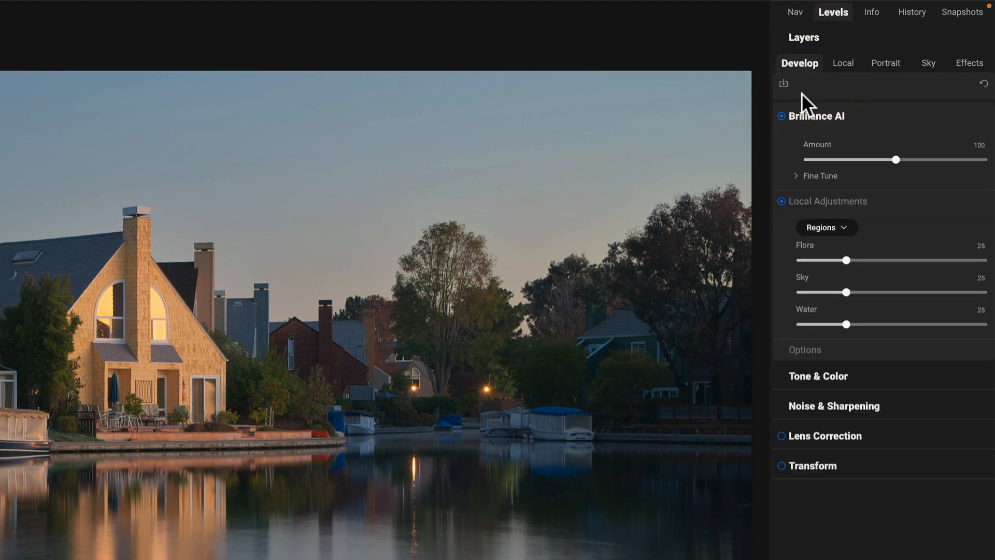
Check the ISO in the camera information of the waterfront house photo and of the bar photo.
left_click(874, 10)
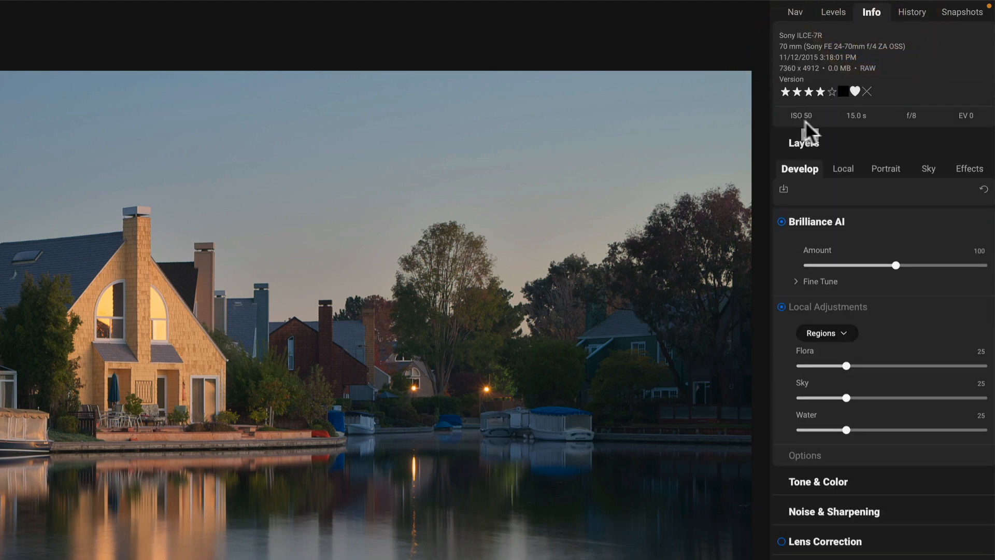
left_click(873, 10)
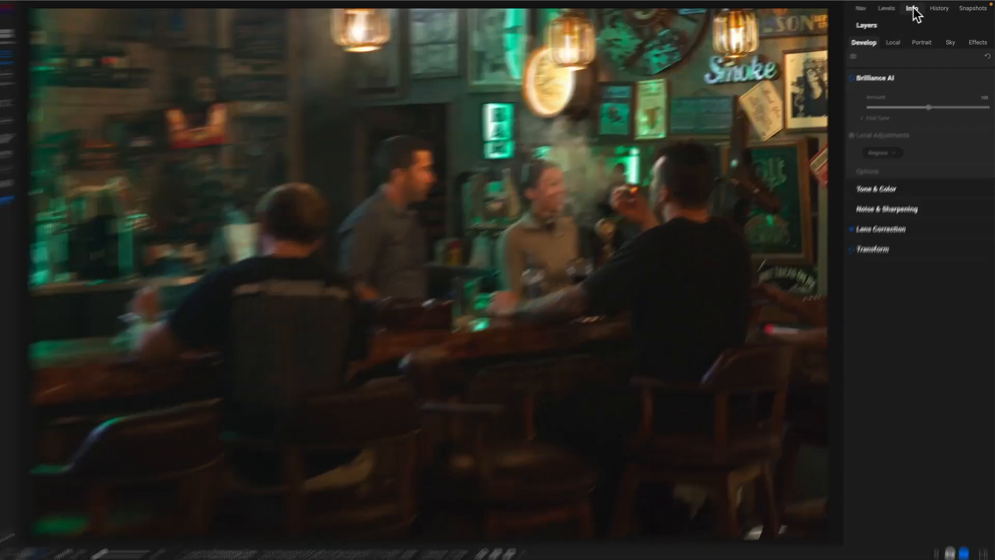
left_click(912, 9)
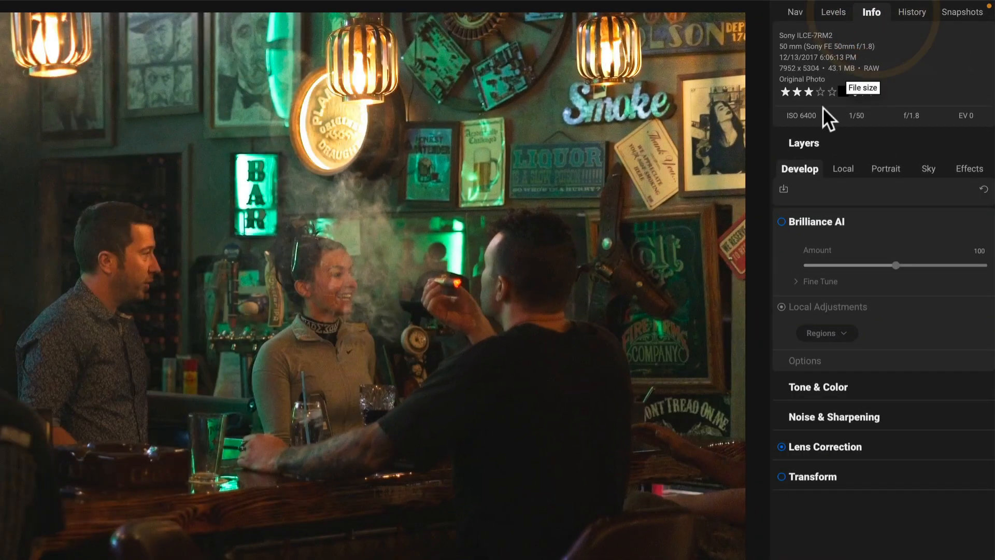
left_click(870, 10)
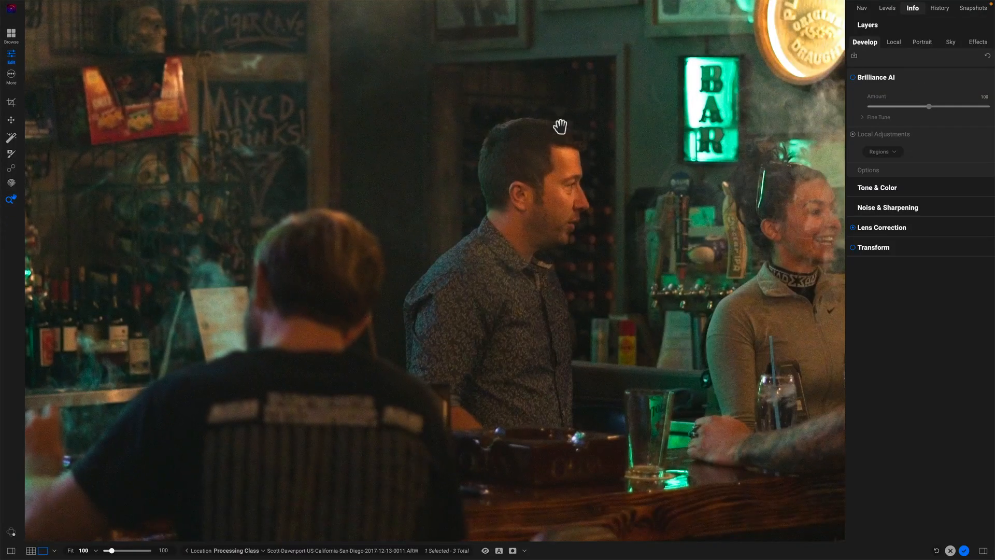
Turn on Brilliance AI for the bar photo after viewing its noise at 100%.
left_click(840, 190)
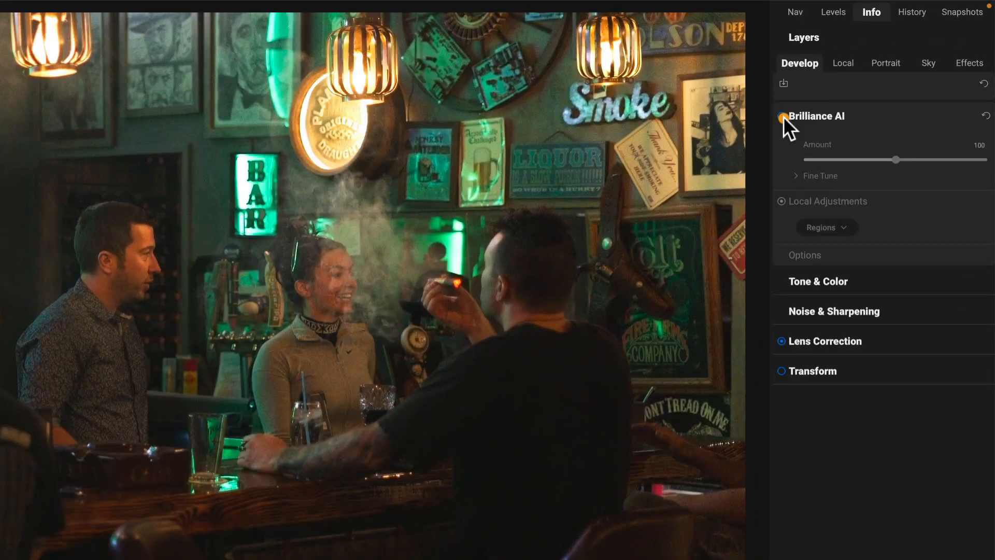
left_click(854, 78)
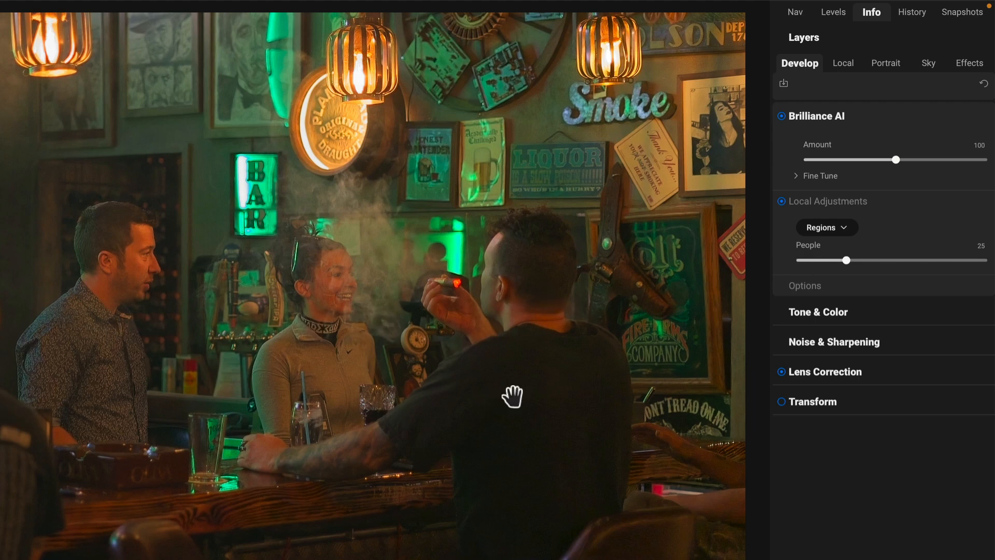
Inspect the NoNoise AI noise reduction settings of the bar photo and examine the cleaned-up image at close range.
left_click(894, 337)
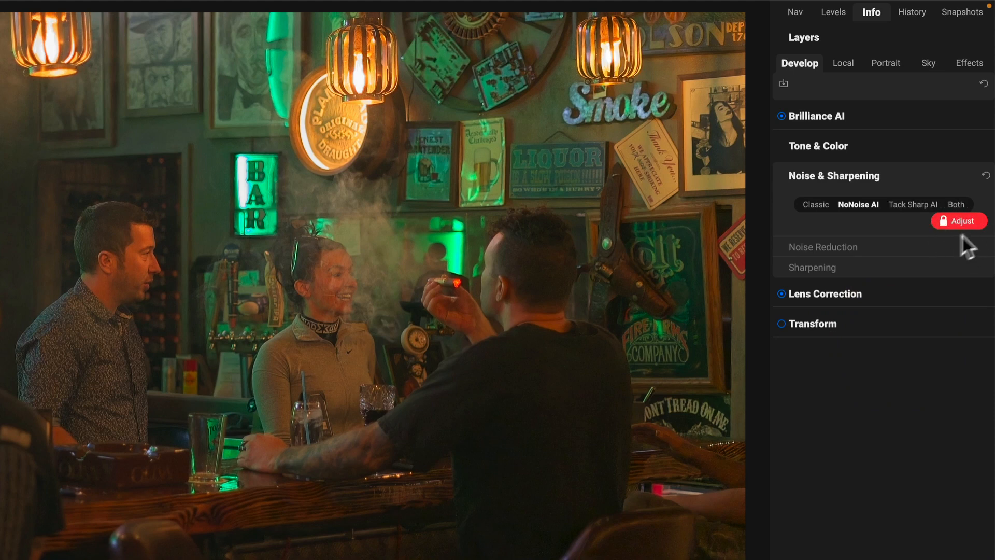
left_click(857, 247)
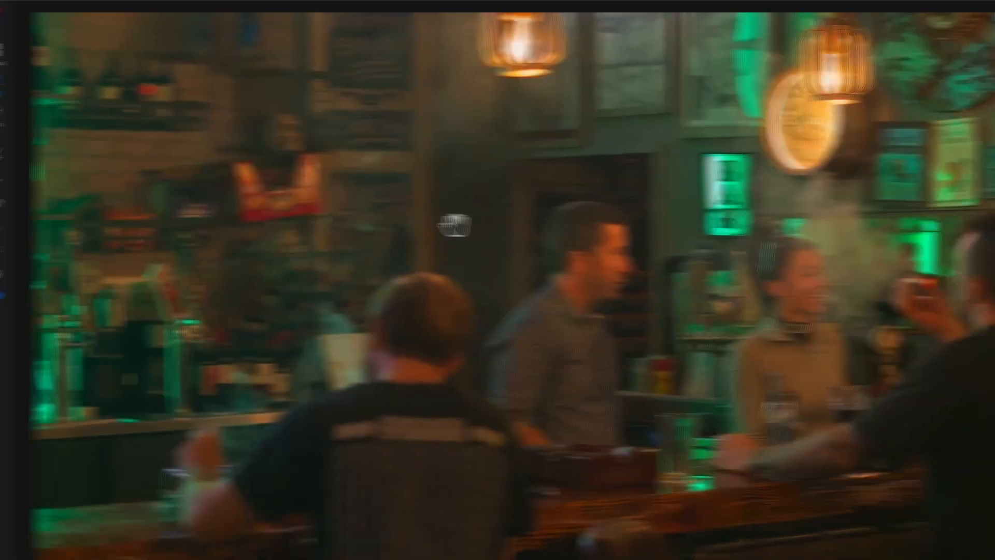
left_click(477, 223)
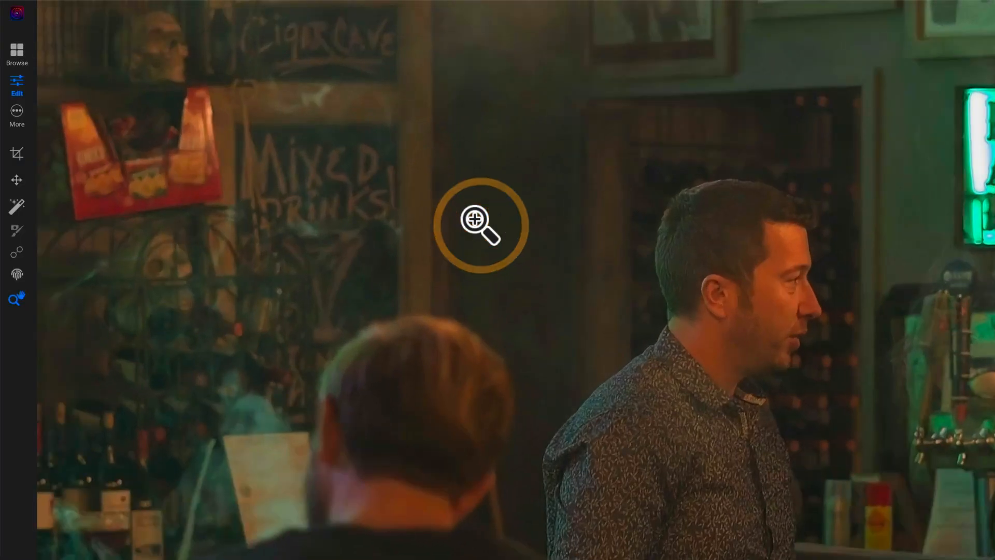
left_click(534, 239)
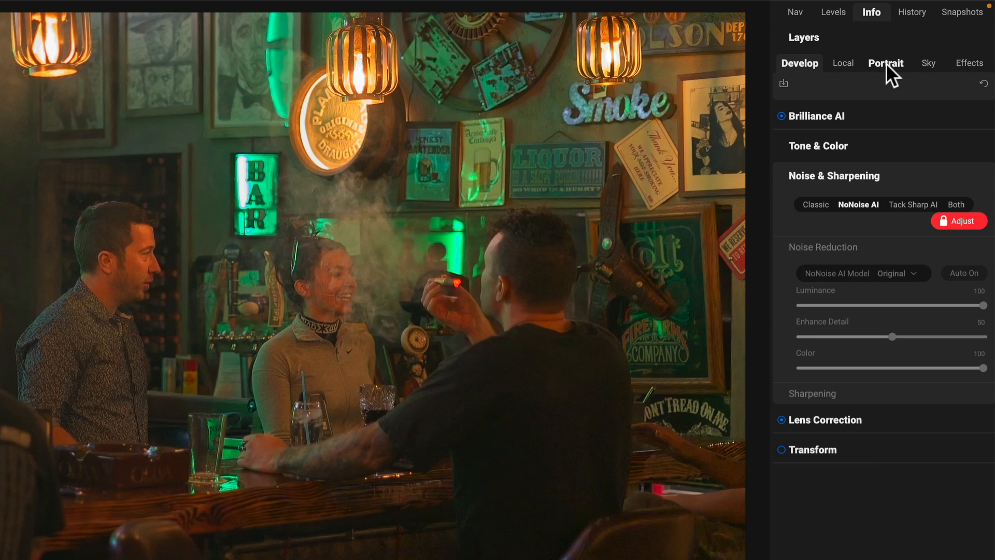
Check the bar photo for Portrait AI faces, and return to its Brilliance AI controls.
left_click(887, 64)
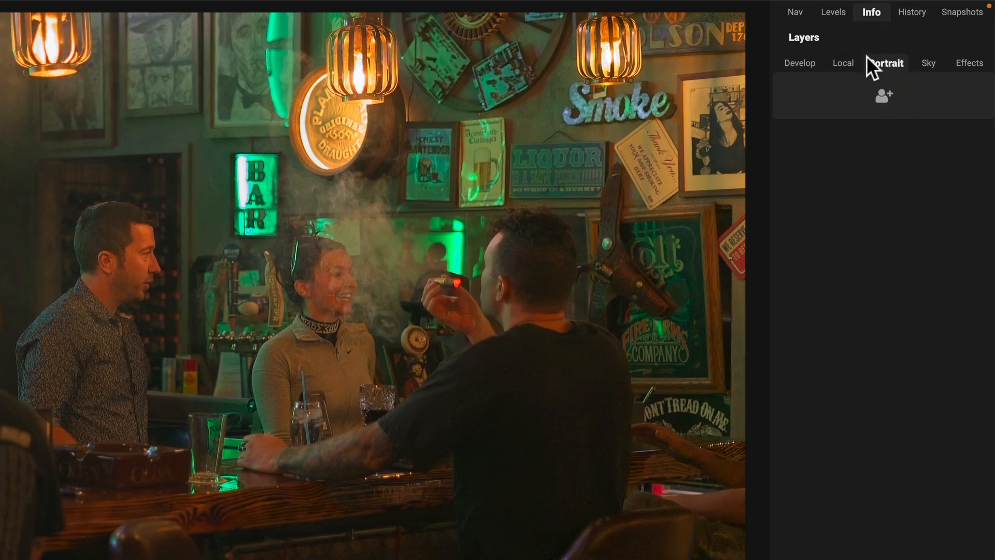
left_click(794, 58)
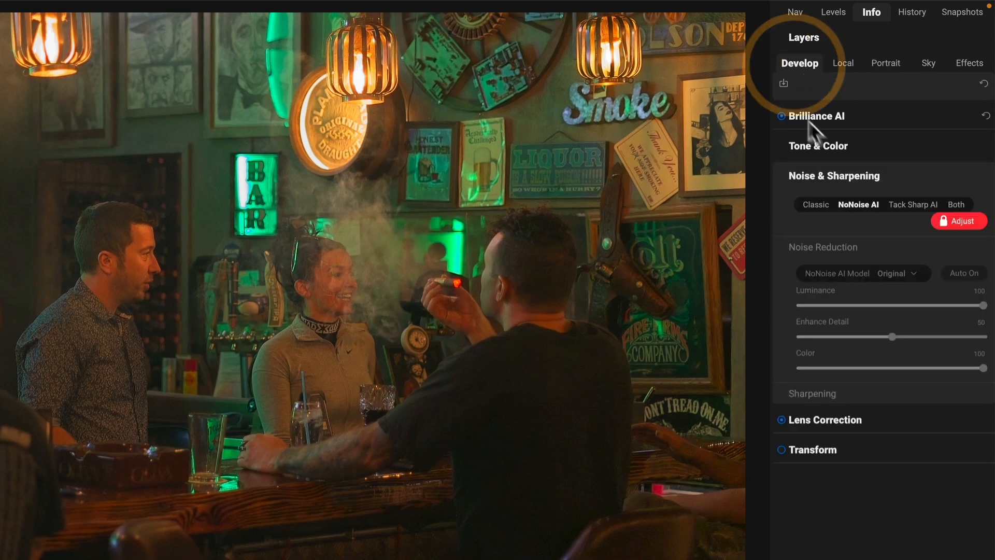
left_click(866, 113)
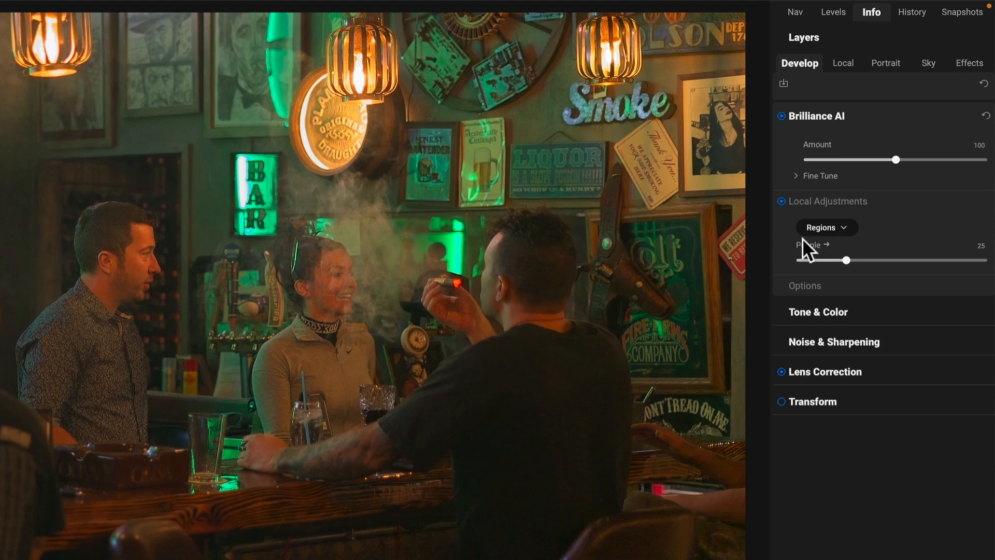
Inspect the Brilliance AI People local adjustment of the bar photo and compare the image with and without it.
left_click(844, 62)
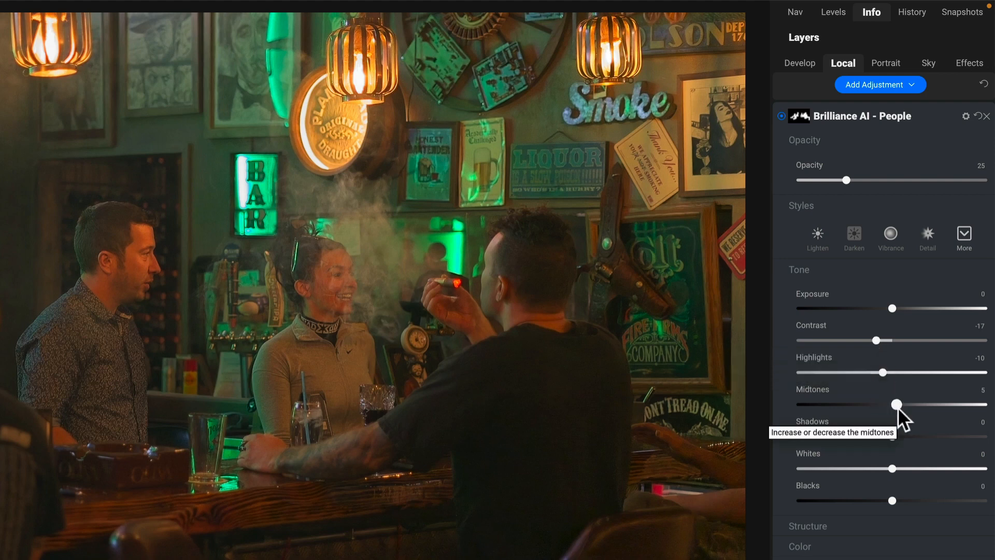
left_click(782, 116)
left_click(782, 116)
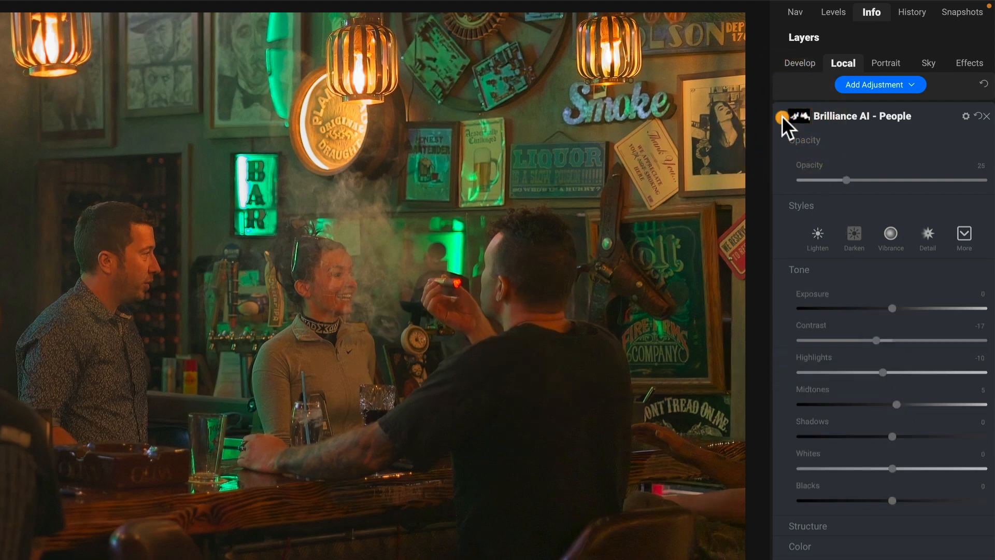
left_click(782, 116)
left_click(782, 116)
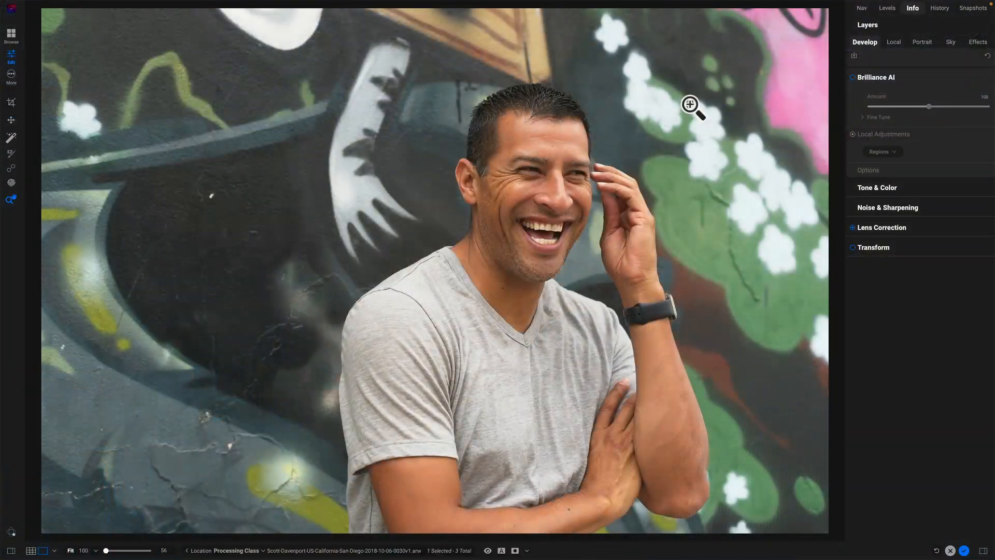
Turn on Brilliance AI for the photo of the laughing man and review its Flora and People local adjustments.
left_click(852, 77)
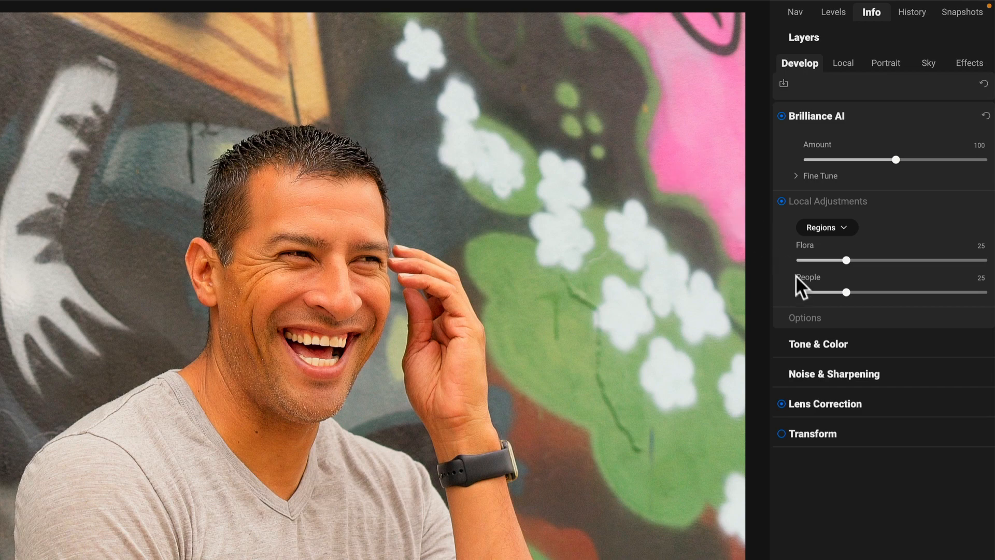
left_click(845, 64)
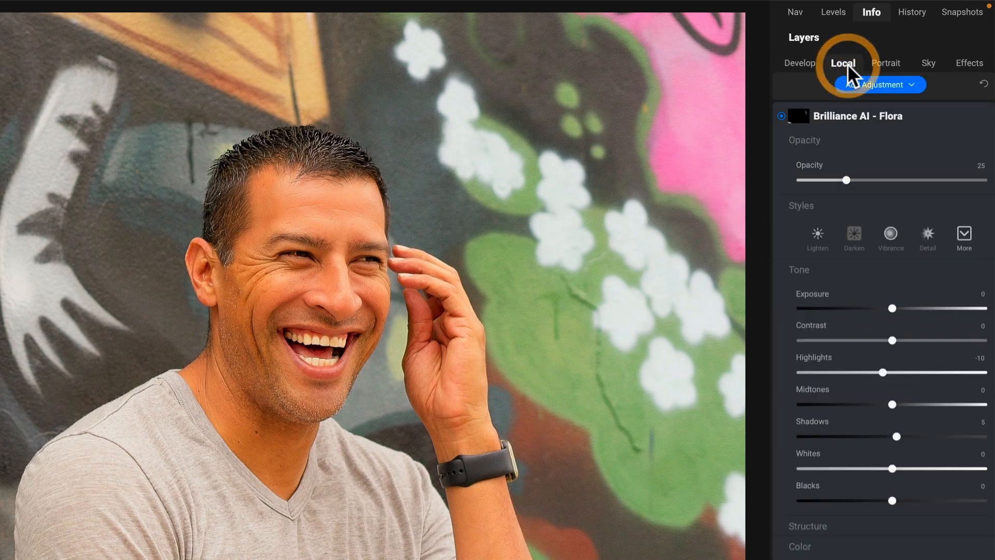
left_click(914, 117)
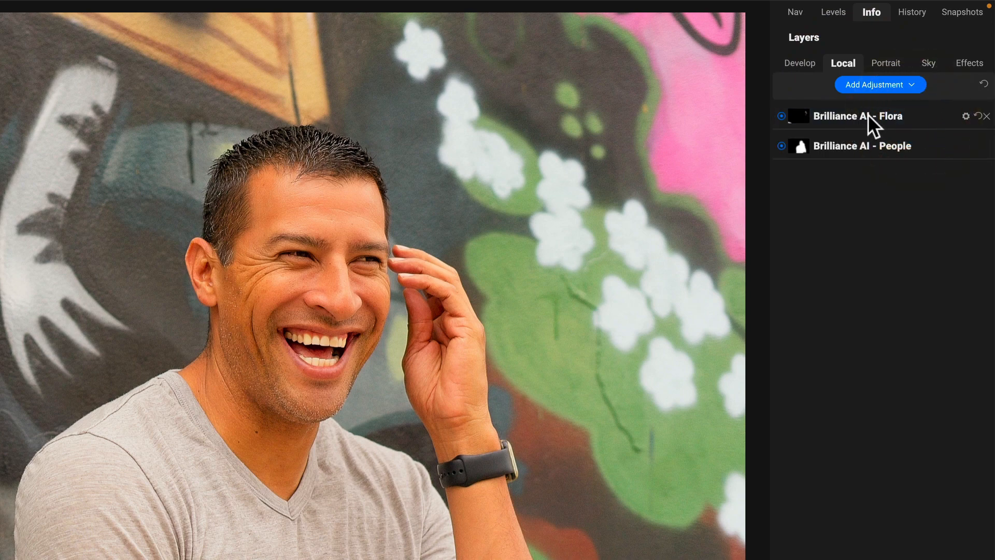
Examine the Portrait AI skin and face retouching settings for the laughing man's face.
left_click(883, 60)
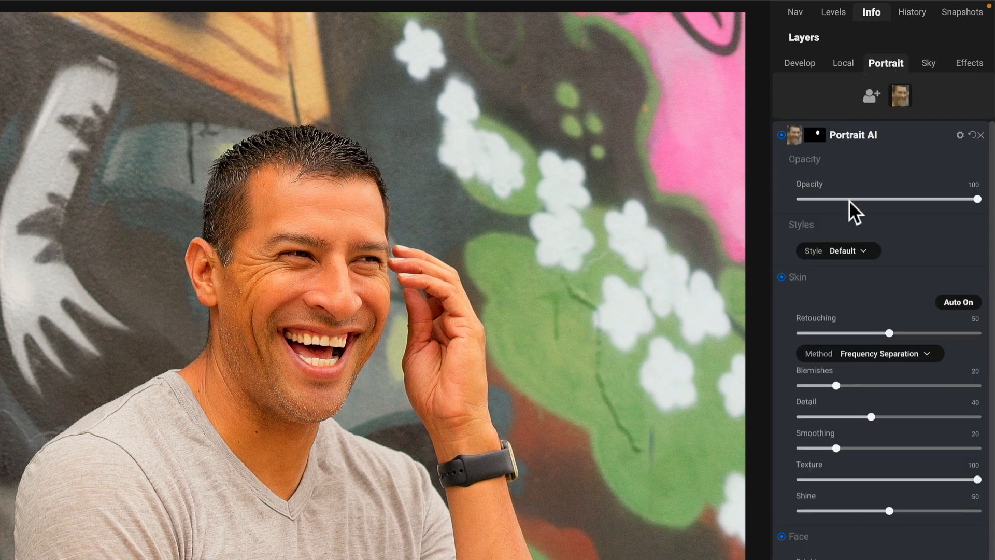
scroll(857, 299, "down", 3)
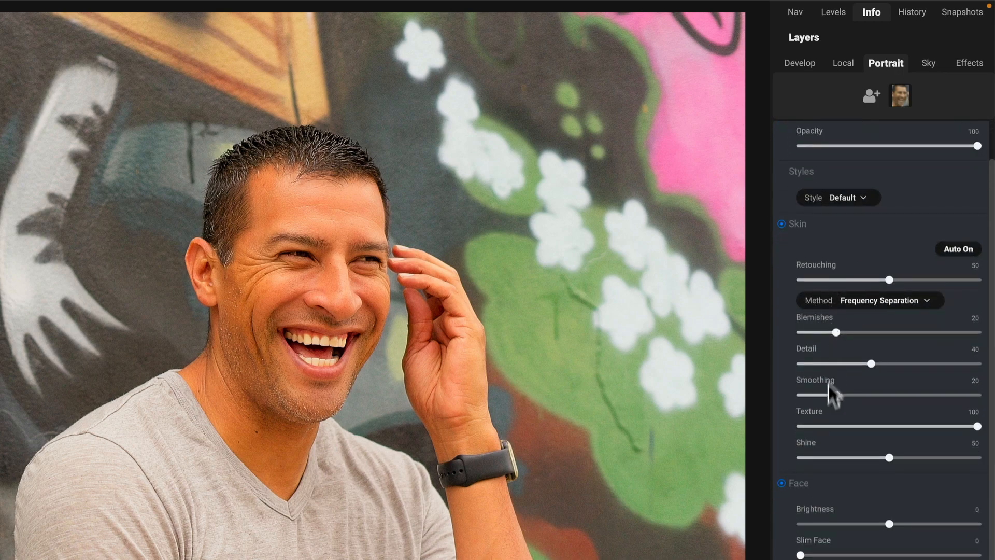